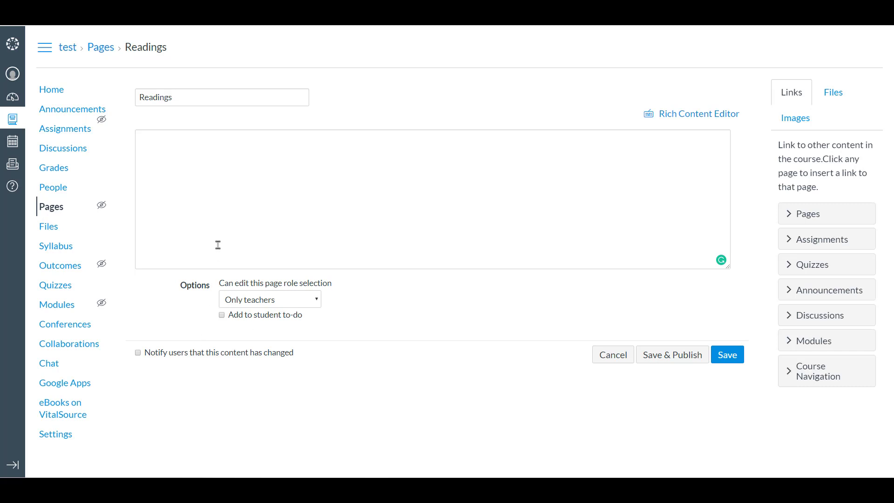
# Insert an empty 2x1 table (one row, two columns) into the Readings page body in rich-text mode
pyautogui.click(195, 165)
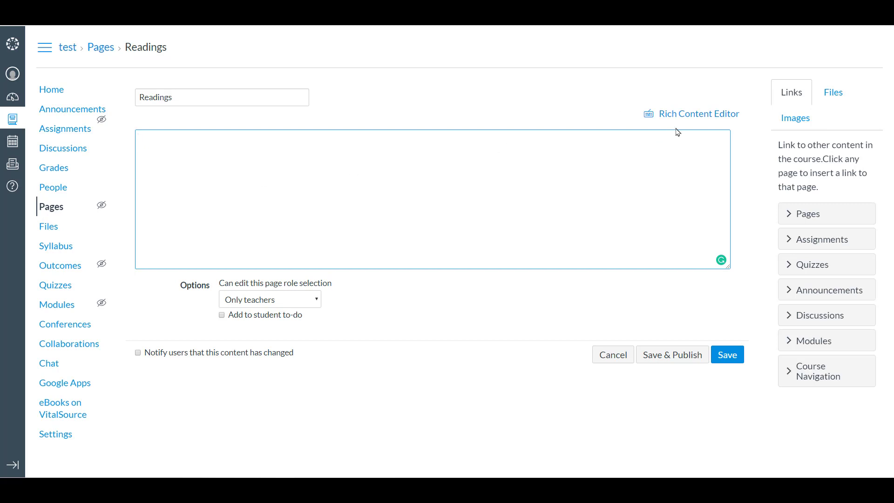
pyautogui.click(688, 115)
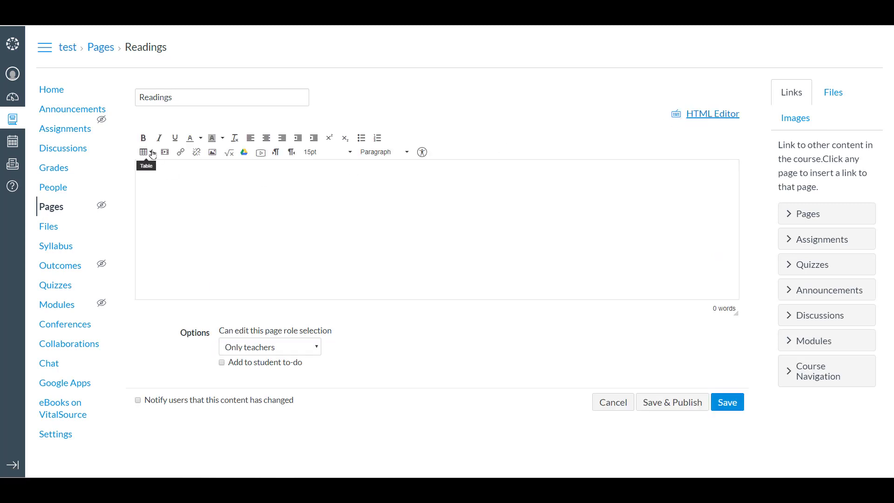
pyautogui.click(151, 157)
pyautogui.moveTo(166, 168)
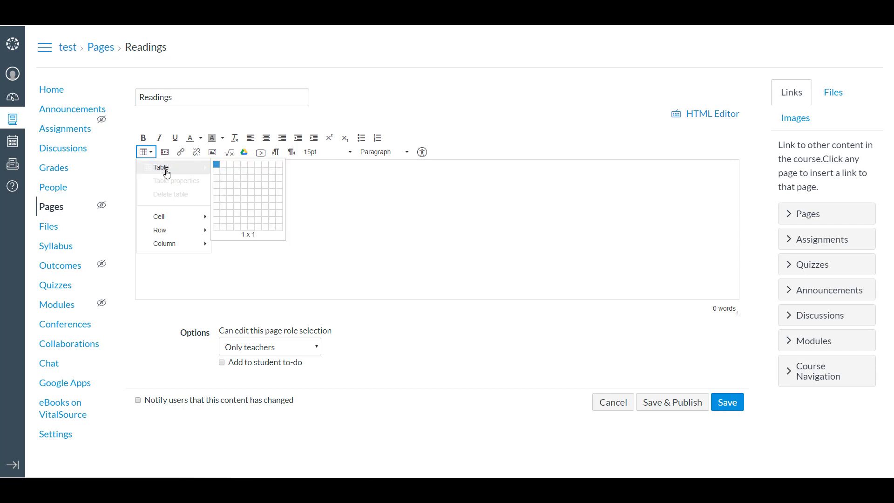
pyautogui.click(226, 168)
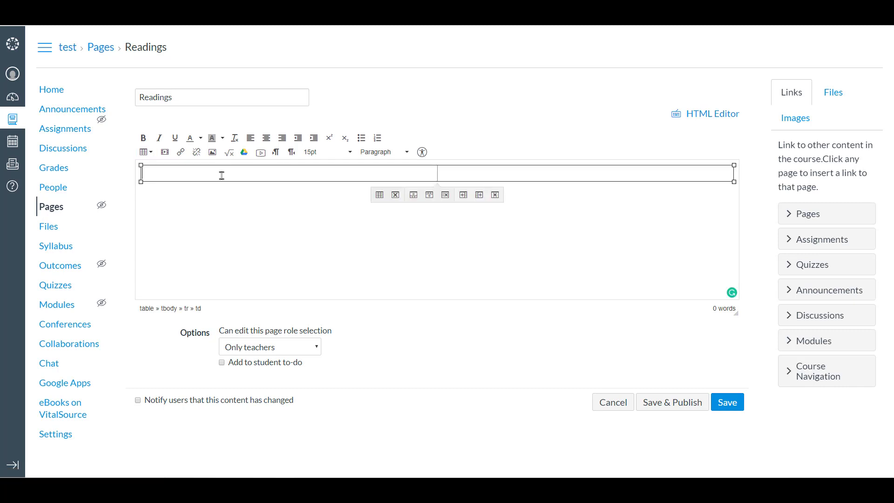
# In the HTML source, change the two column widths from 50% to 25% and 75%
pyautogui.click(727, 117)
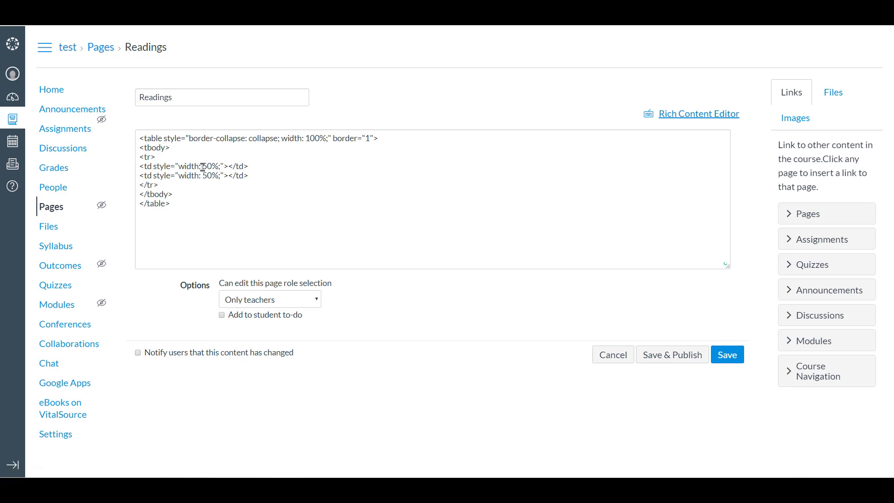
pyautogui.moveTo(204, 166); pyautogui.dragTo(209, 167)
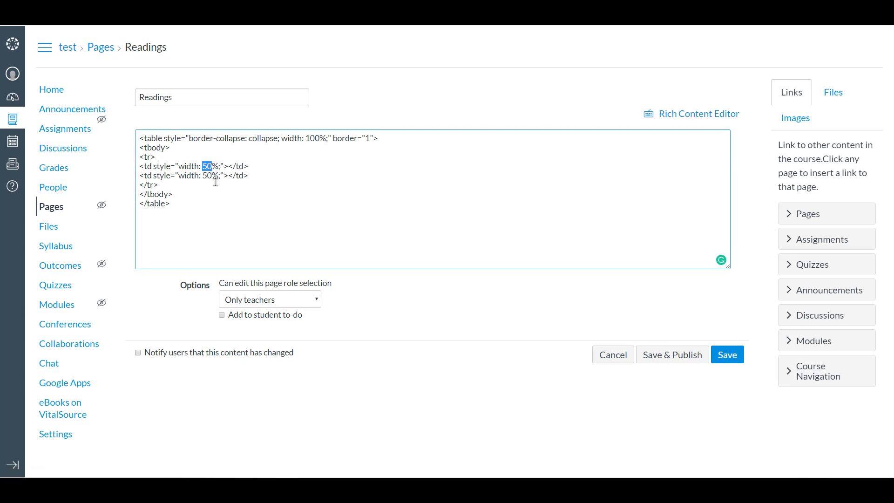
pyautogui.write('25')
pyautogui.moveTo(204, 177); pyautogui.dragTo(212, 177)
pyautogui.write('75')
pyautogui.click(706, 120)
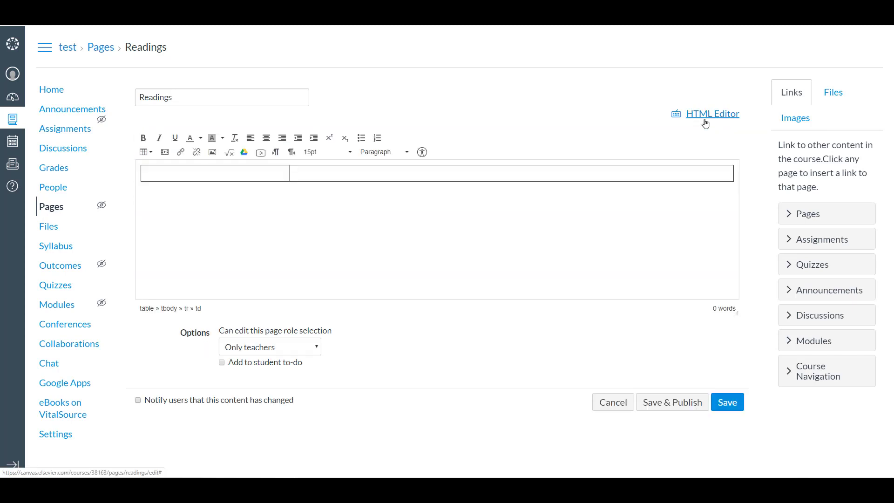
# Insert the tiger2.png cover image from the course's My files into the table's first cell
pyautogui.click(173, 174)
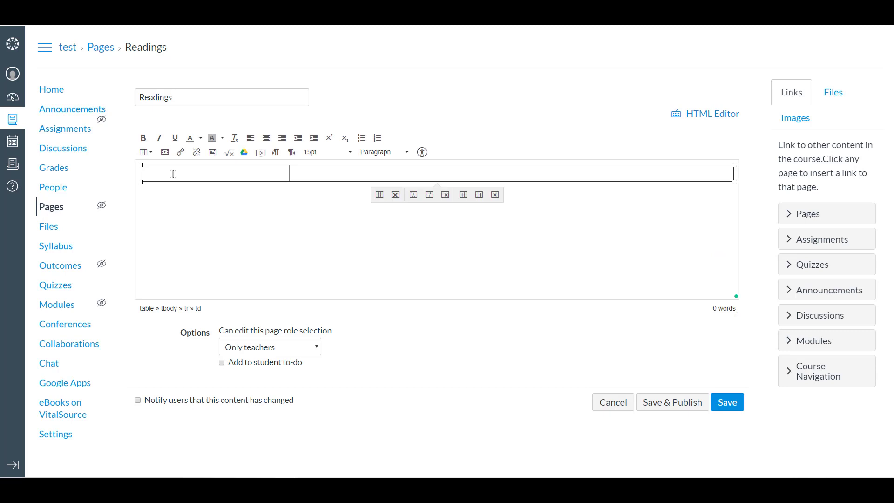
pyautogui.click(212, 152)
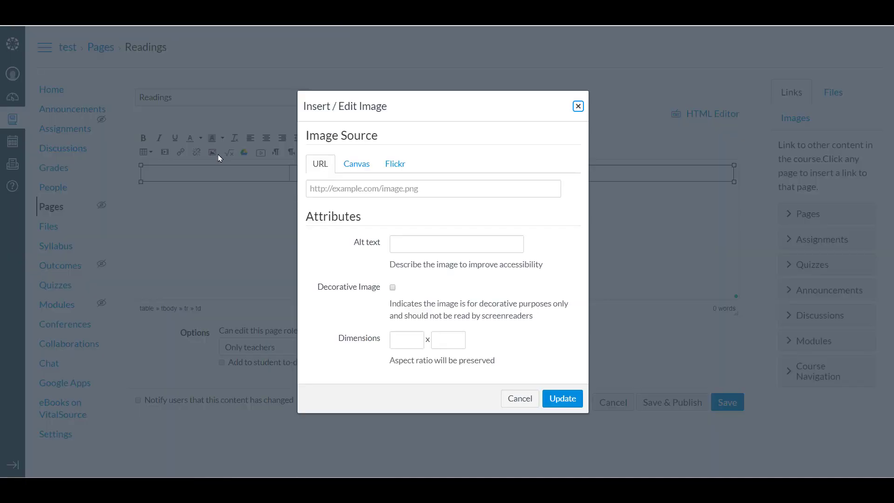
pyautogui.click(357, 165)
pyautogui.click(352, 240)
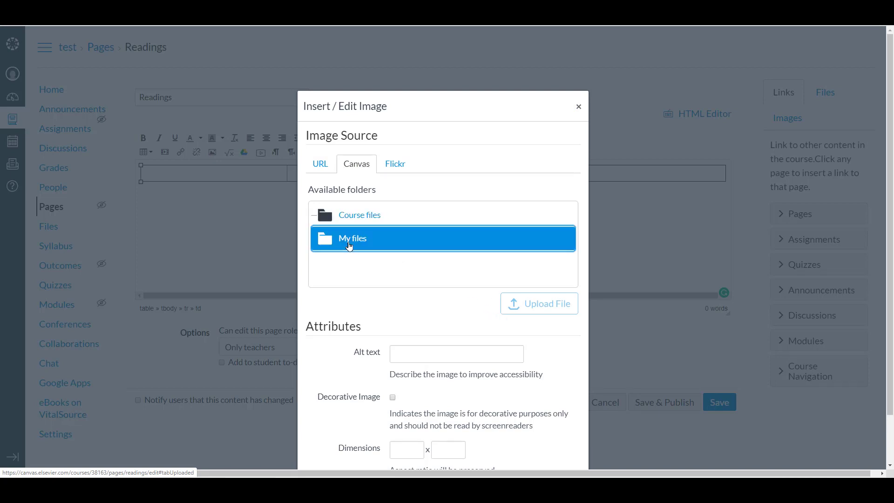
pyautogui.click(402, 260)
pyautogui.scroll(-1, 410, 259)
pyautogui.click(384, 275)
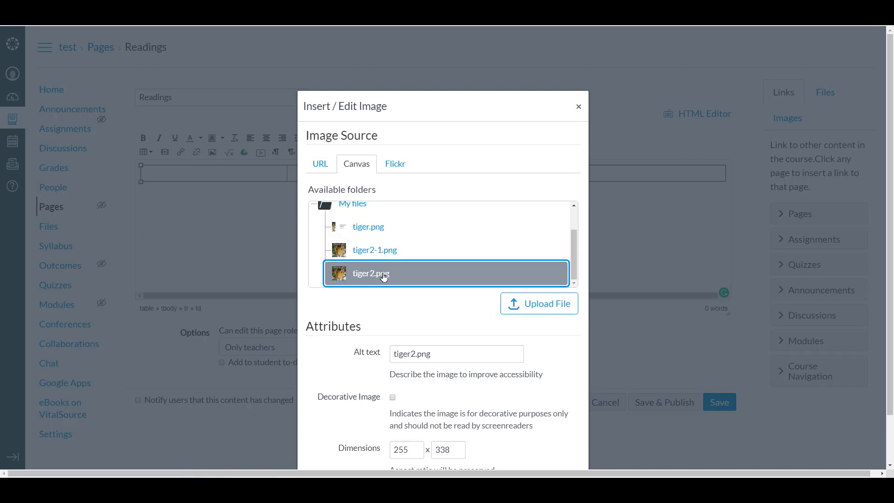
pyautogui.scroll(-1, 539, 308)
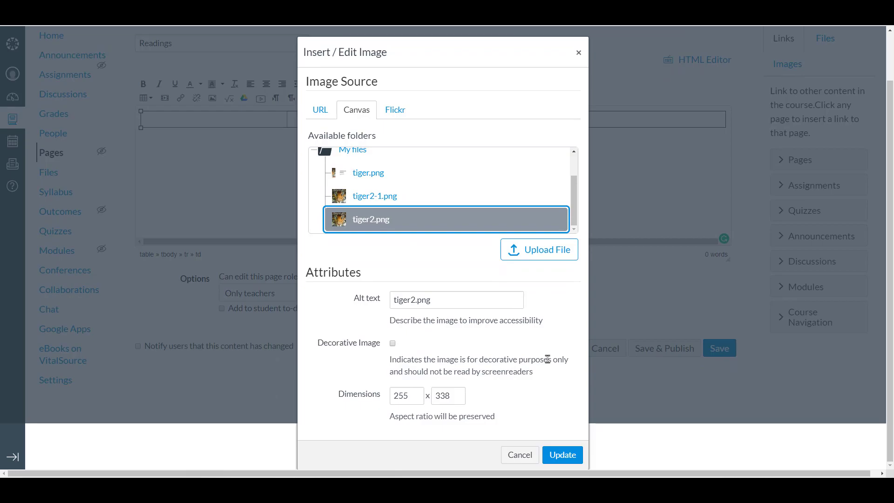
pyautogui.click(564, 455)
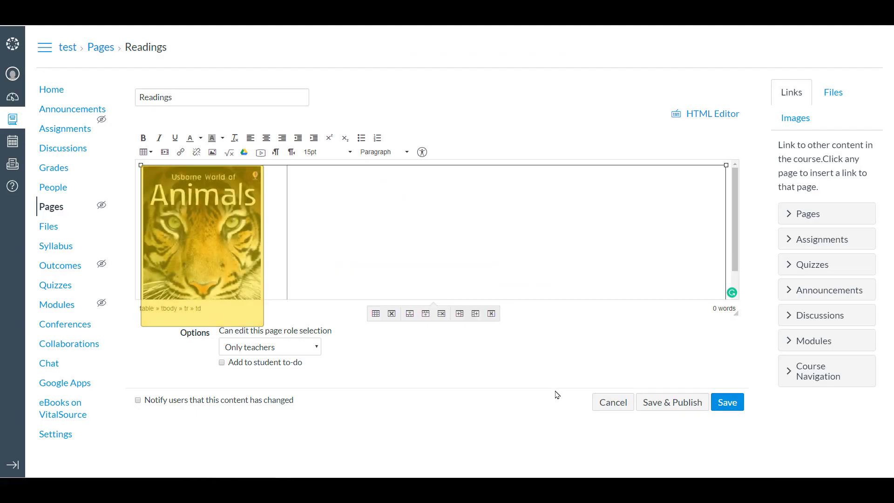
# Centre the tiger cover image within its table cell
pyautogui.scroll(-1, 334, 267)
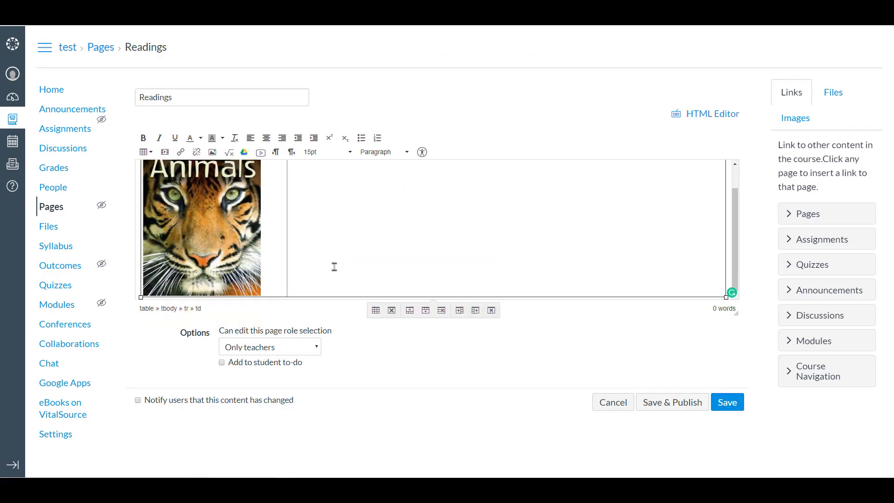
pyautogui.scroll(1, 335, 267)
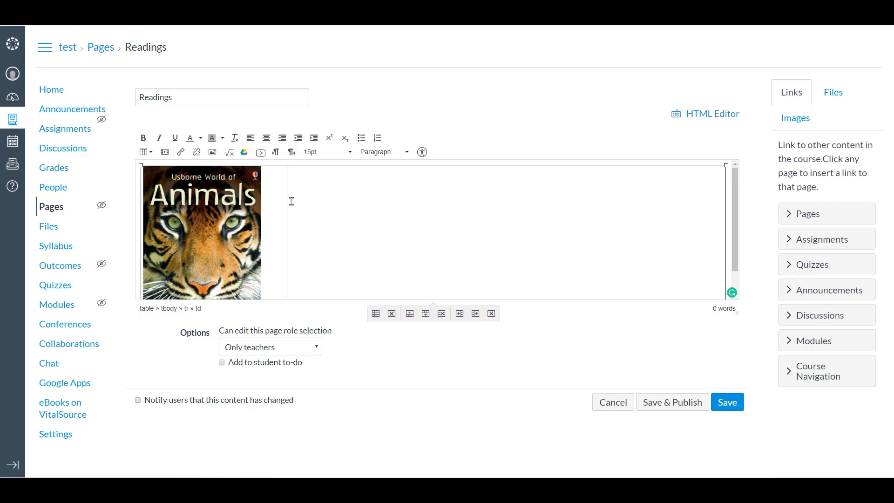
pyautogui.click(204, 204)
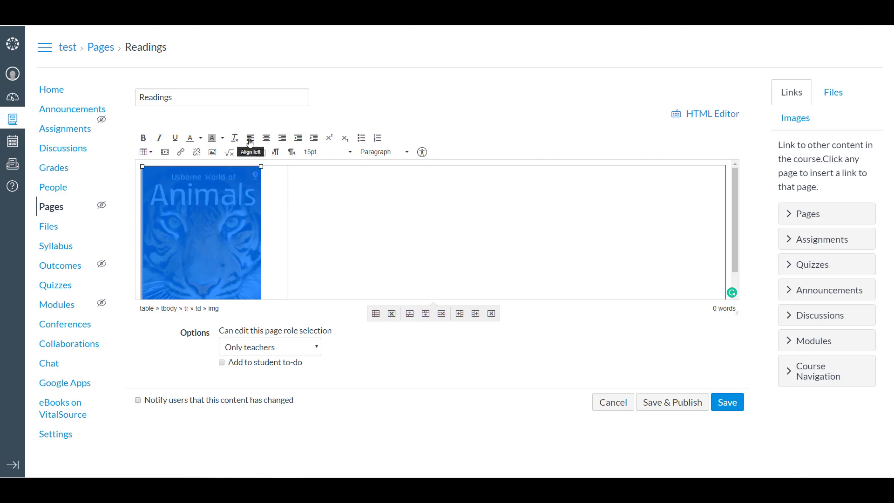
pyautogui.click(267, 138)
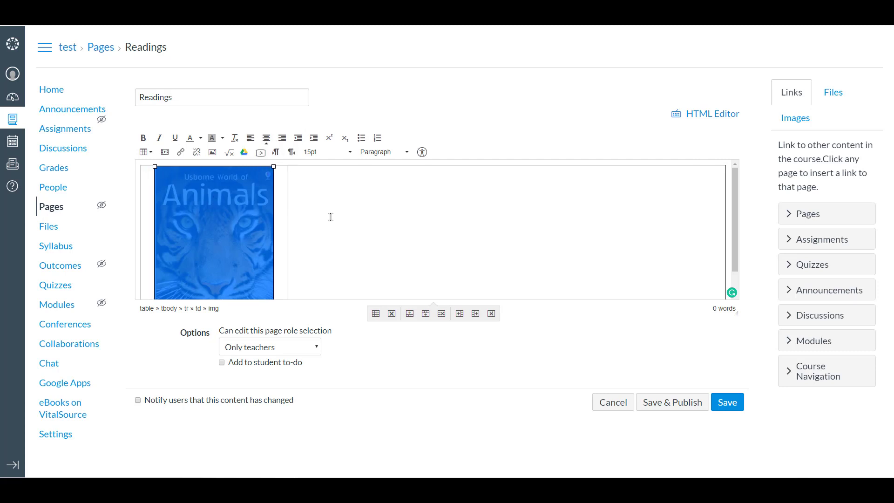
# In the HTML source, change the column widths from 25% and 75% to 20% and 80%
pyautogui.click(708, 113)
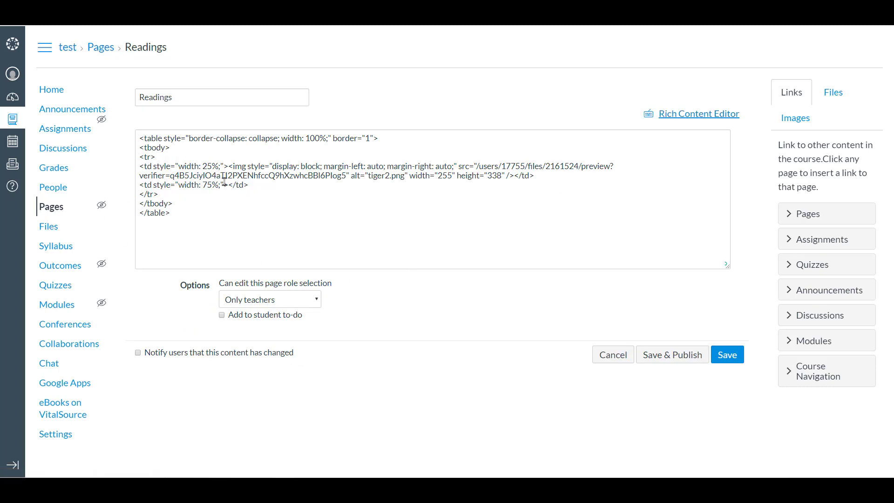
pyautogui.doubleClick(204, 167)
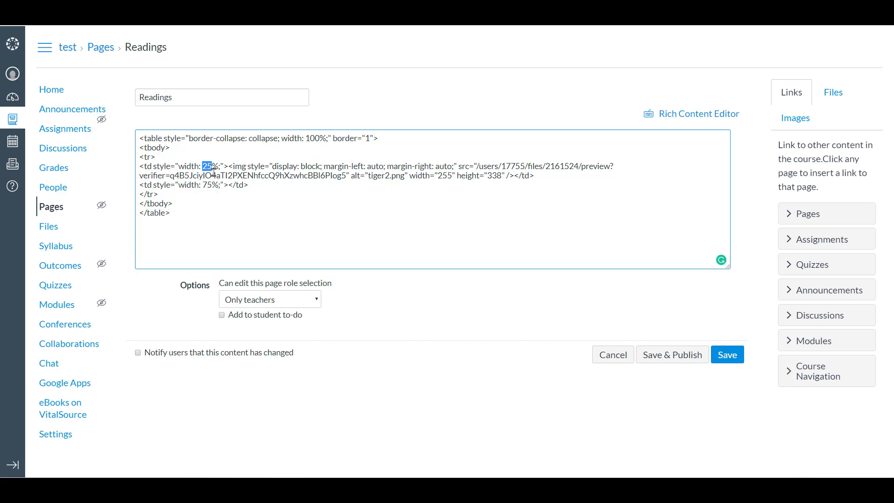
pyautogui.write('20')
pyautogui.doubleClick(209, 185)
pyautogui.write('80')
# Type 'US Borne World of Animals' in the second cell, fixing 'USBorne' to 'US Borne', then start a new line
pyautogui.click(719, 116)
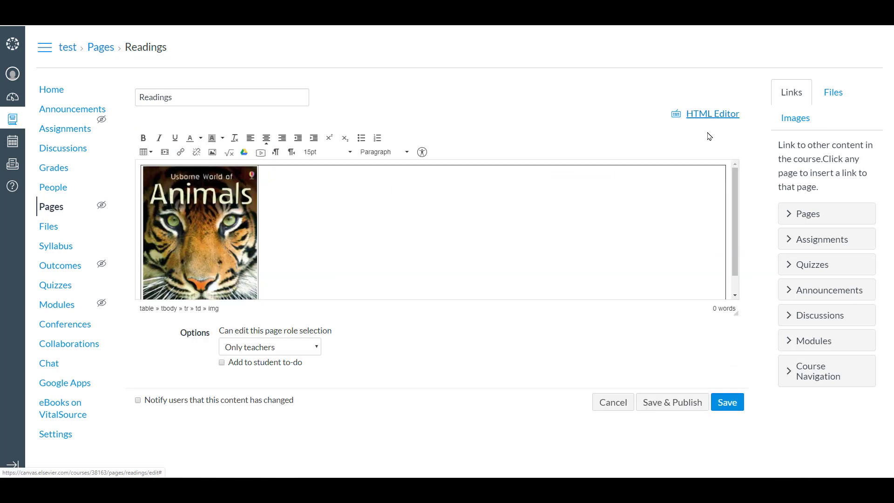
pyautogui.scroll(-1, 429, 245)
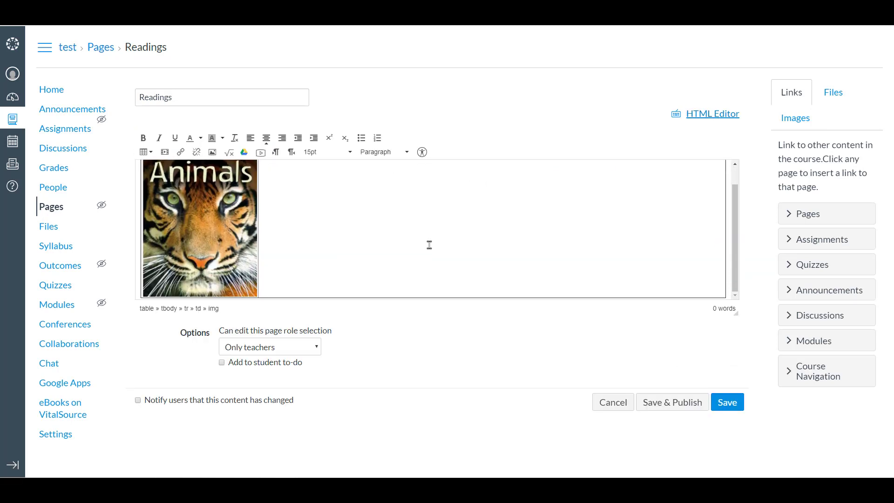
pyautogui.scroll(1, 423, 245)
pyautogui.click(279, 185)
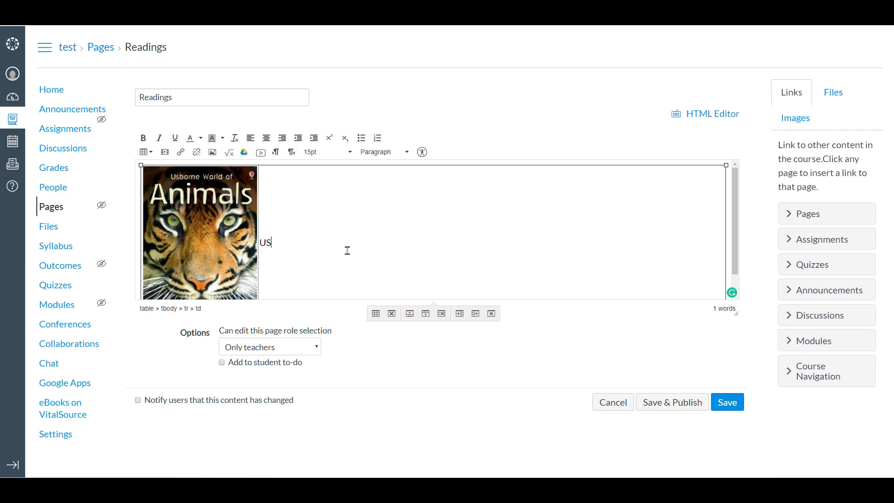
pyautogui.write('USBorne World of ')
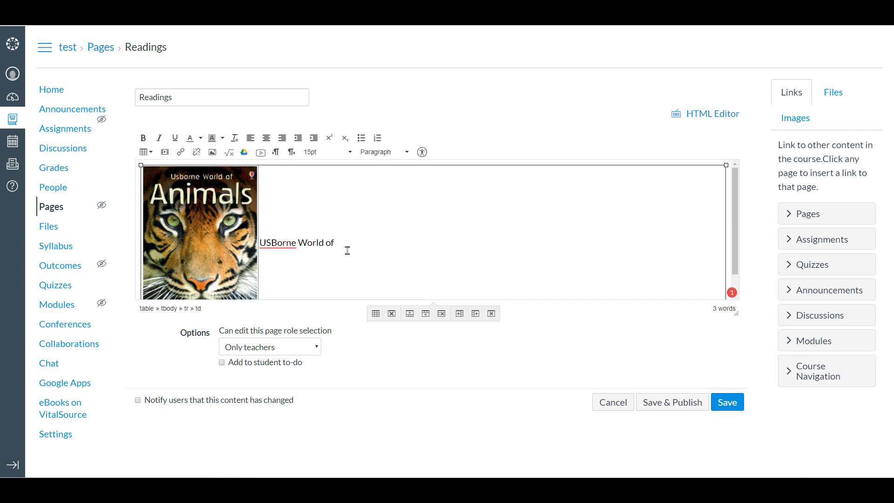
pyautogui.write('Animals')
pyautogui.rightClick(271, 244)
pyautogui.click(277, 273)
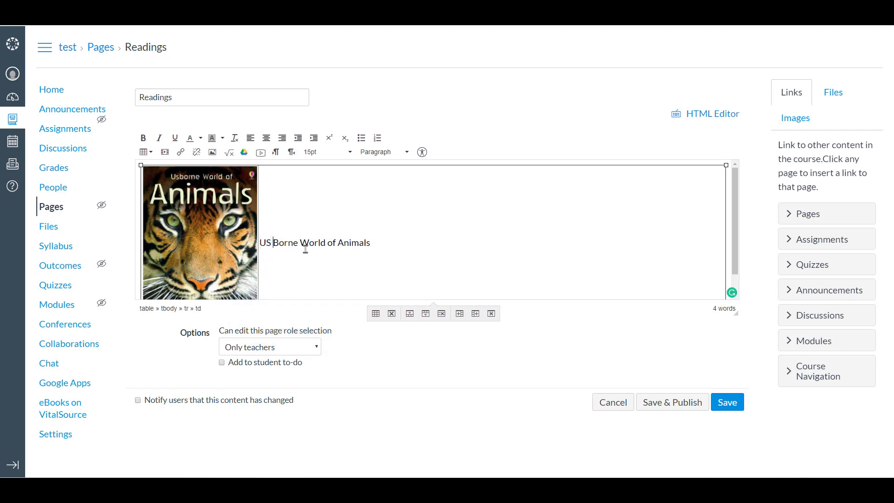
pyautogui.click(373, 254)
pyautogui.press('Return')
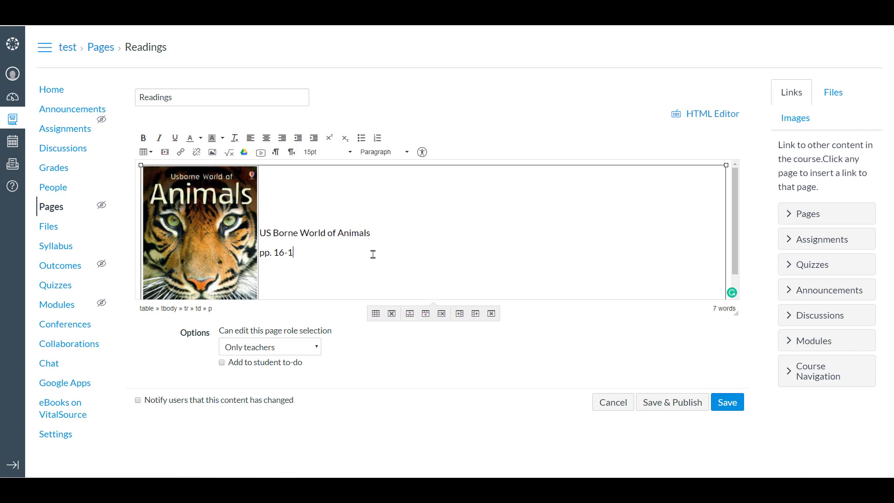
# Centre the title and 'pp. 16-17' lines in the cell, then save and publish the page
pyautogui.moveTo(312, 254); pyautogui.dragTo(259, 232)
pyautogui.click(296, 262)
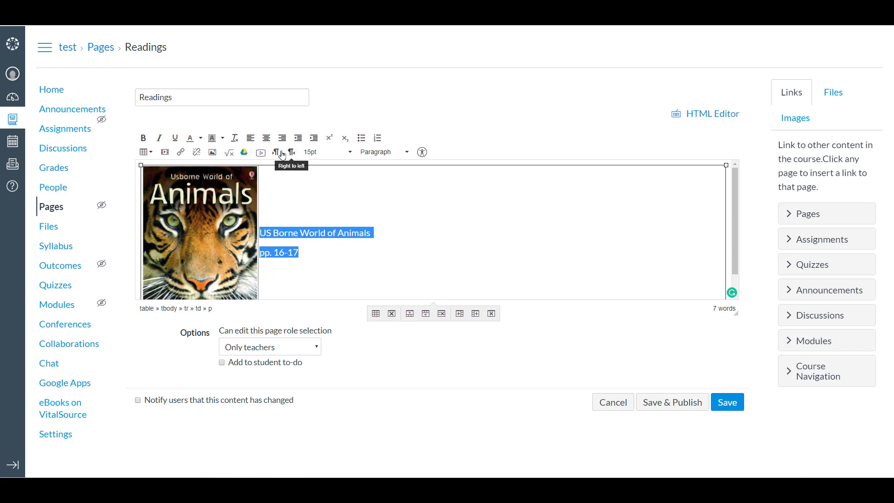
pyautogui.click(267, 139)
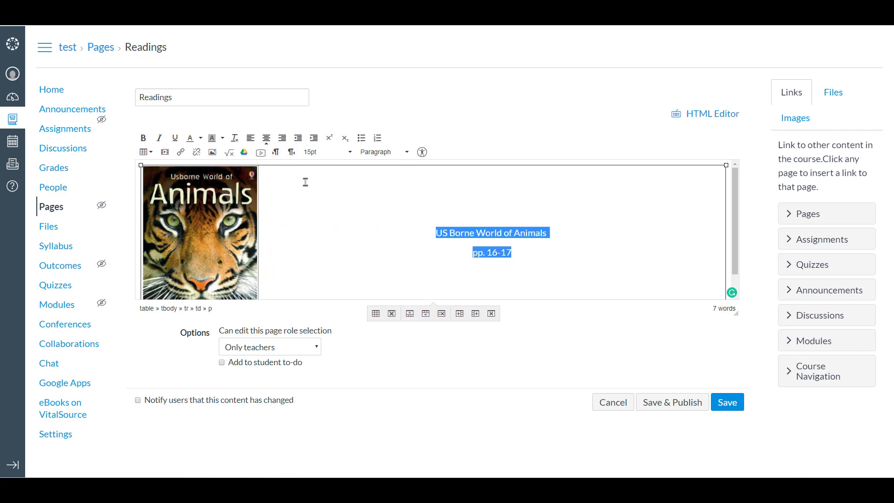
pyautogui.click(336, 247)
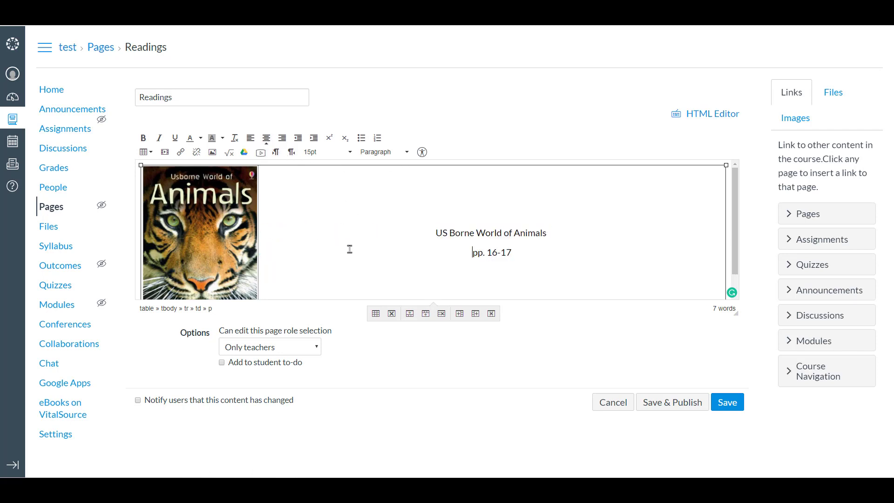
pyautogui.click(681, 408)
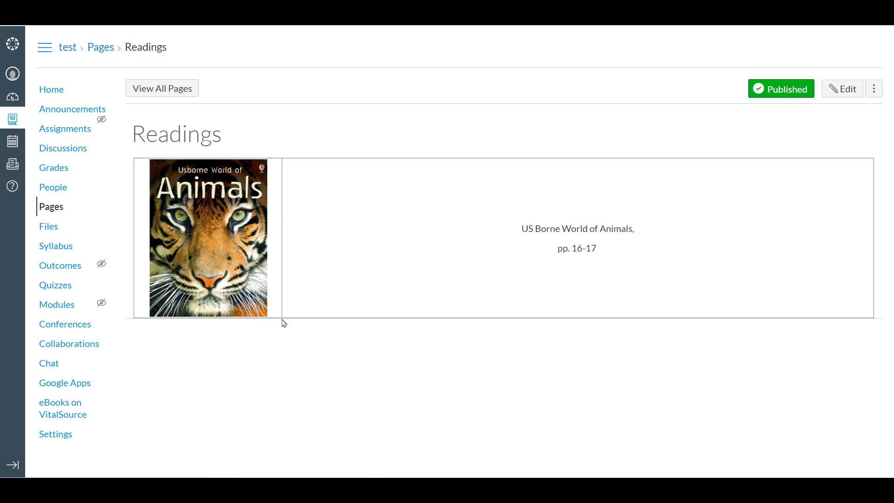
# Reopen the page for editing and set the table's background colour to #000000 in its advanced properties
pyautogui.click(849, 93)
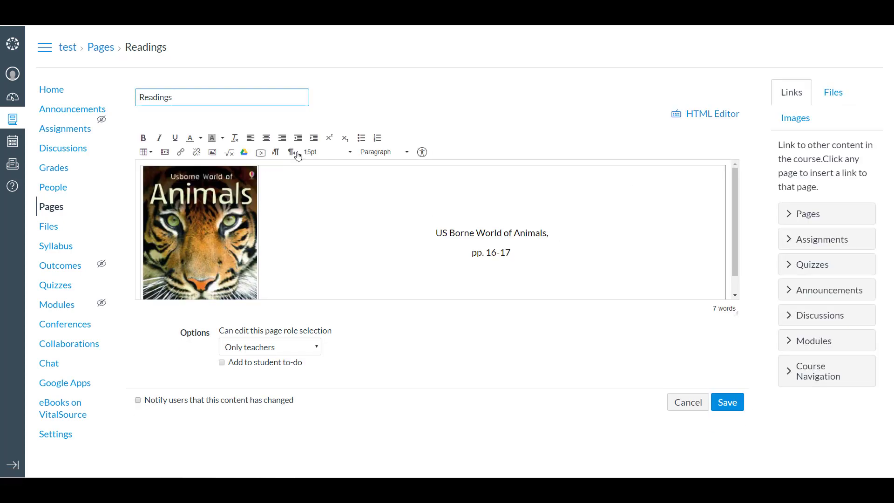
pyautogui.click(279, 167)
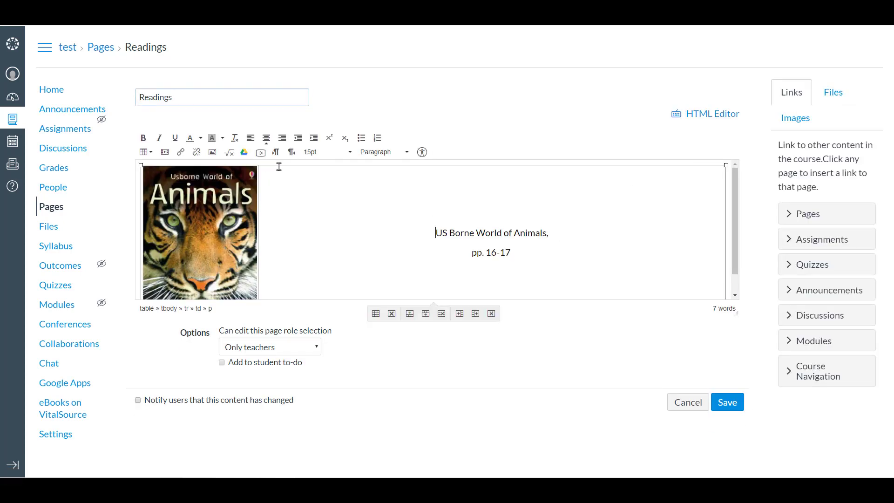
pyautogui.click(150, 152)
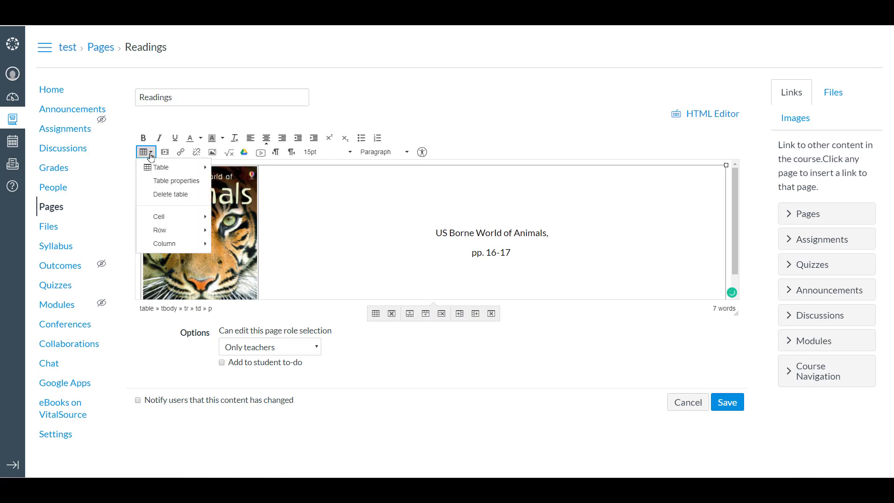
pyautogui.click(170, 182)
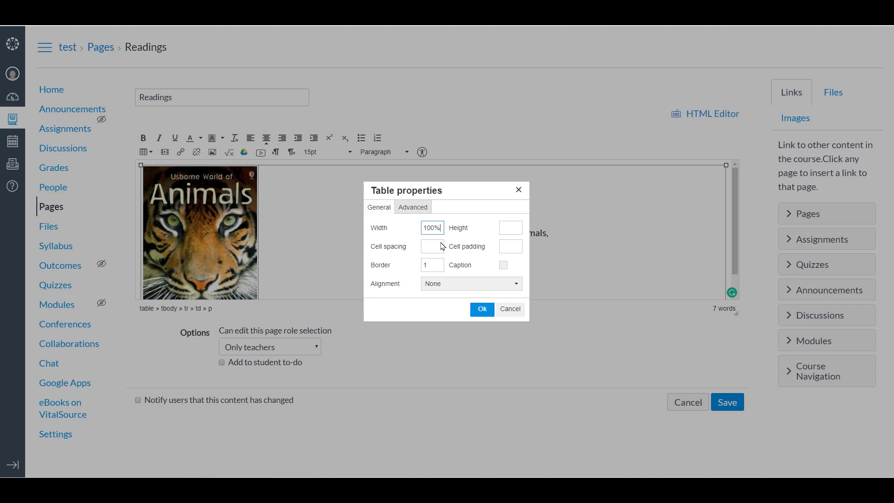
pyautogui.click(422, 208)
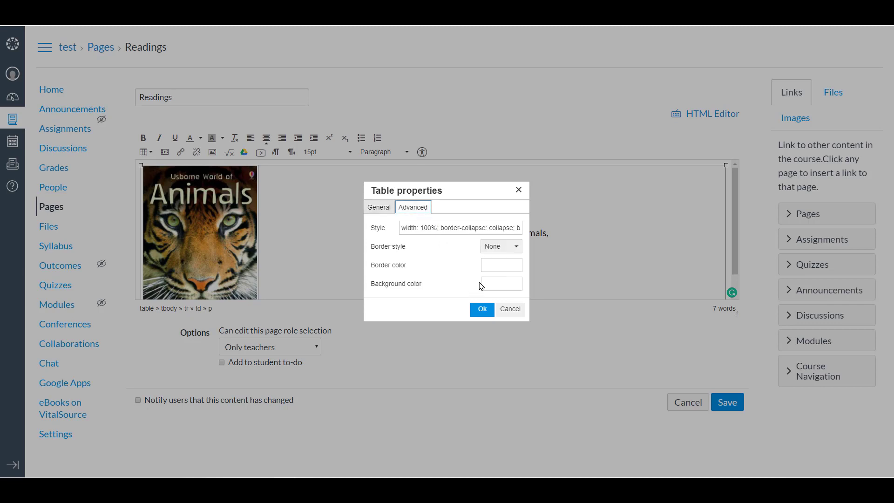
pyautogui.click(494, 265)
pyautogui.click(498, 285)
pyautogui.write('#000000')
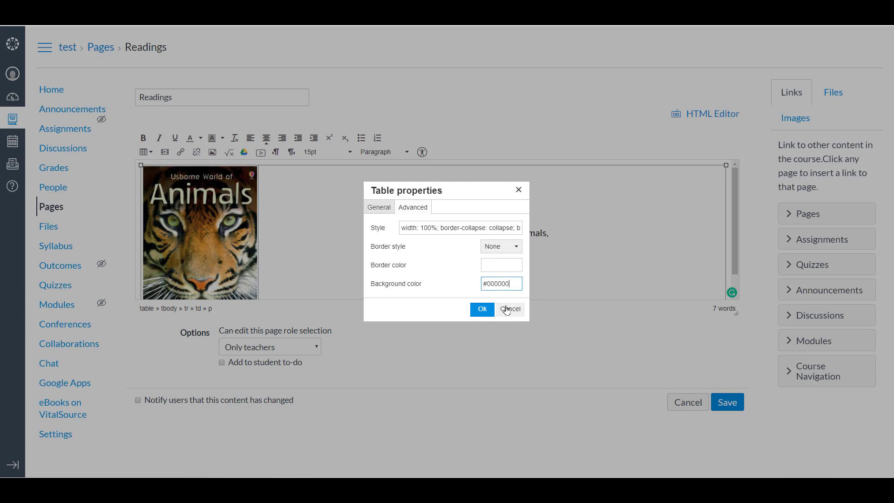
pyautogui.click(478, 315)
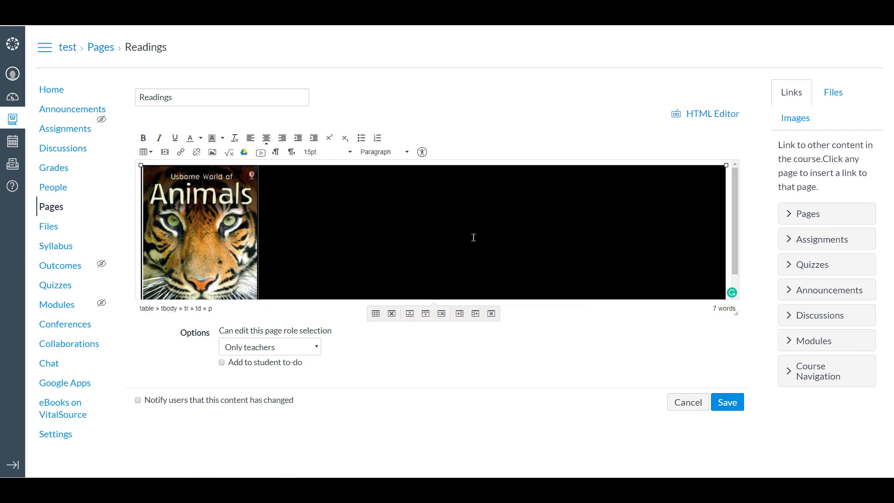
# Colour the book title line and the 'pp. 16-17' line white
pyautogui.scroll(-1, 451, 224)
pyautogui.tripleClick(443, 210)
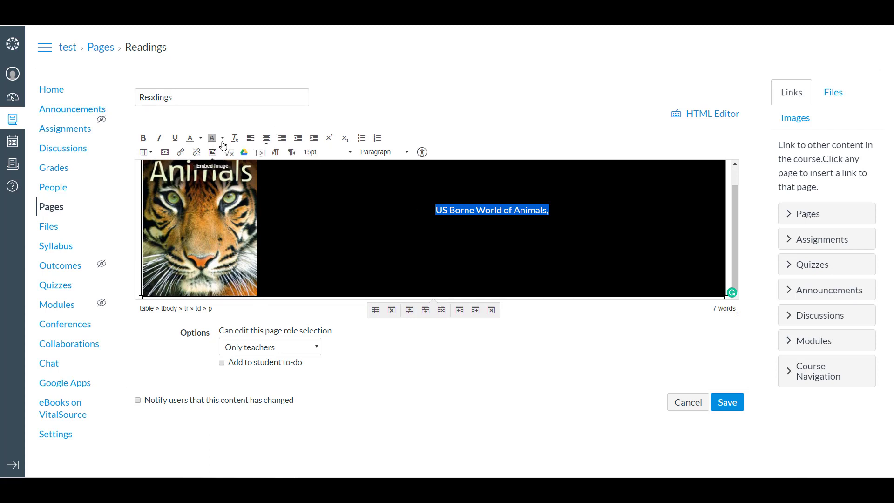
pyautogui.click(223, 138)
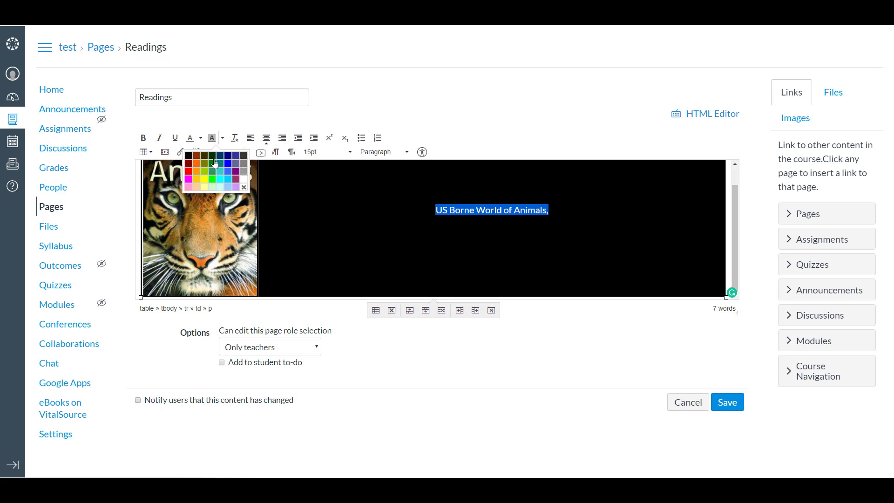
pyautogui.click(245, 183)
pyautogui.click(484, 226)
pyautogui.tripleClick(484, 225)
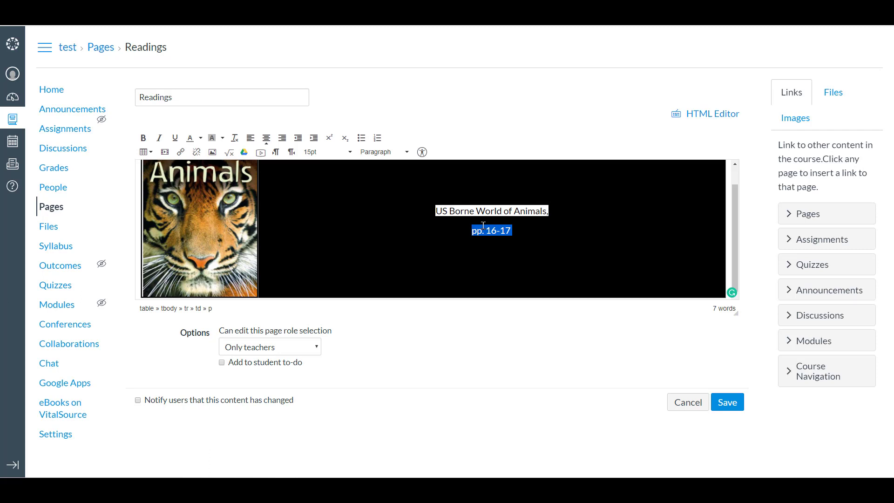
pyautogui.click(203, 143)
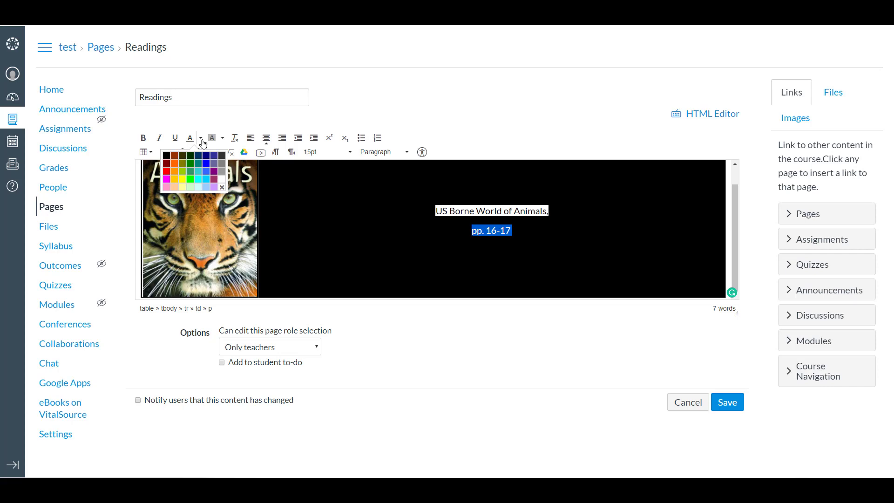
pyautogui.click(222, 180)
# Reapply white to the book title line and save the Readings page
pyautogui.tripleClick(494, 209)
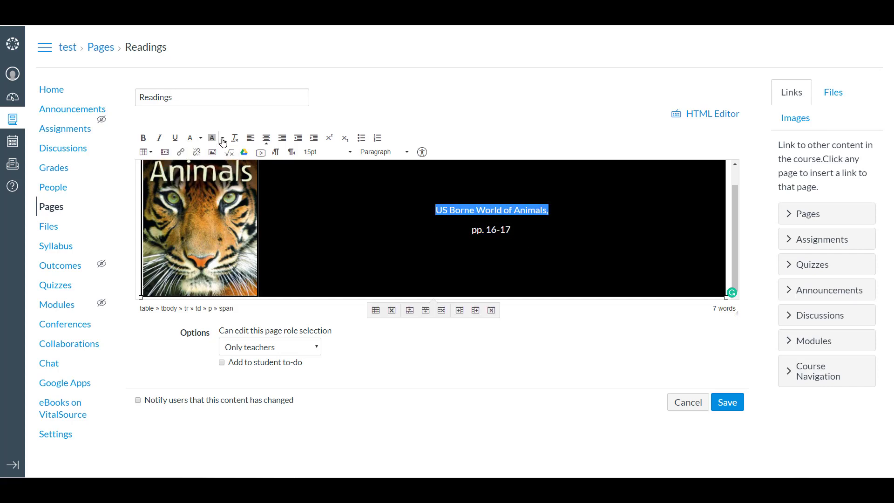
pyautogui.click(201, 138)
pyautogui.click(188, 155)
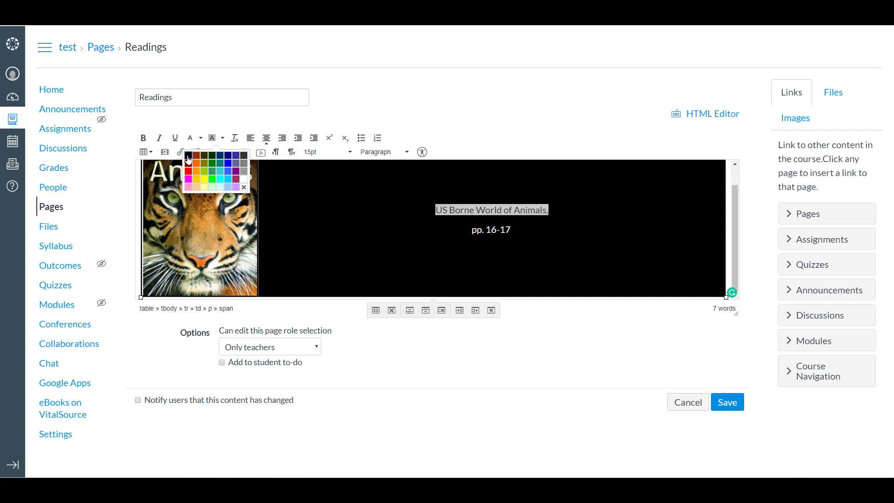
pyautogui.click(534, 239)
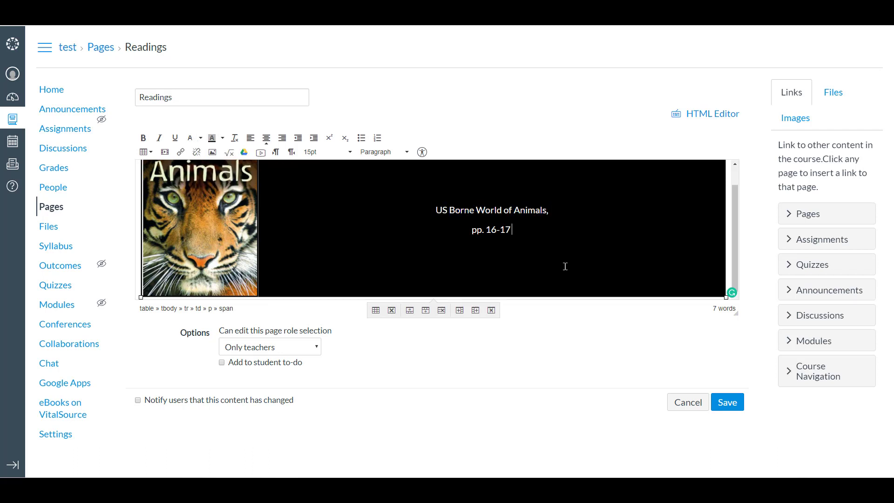
pyautogui.click(730, 403)
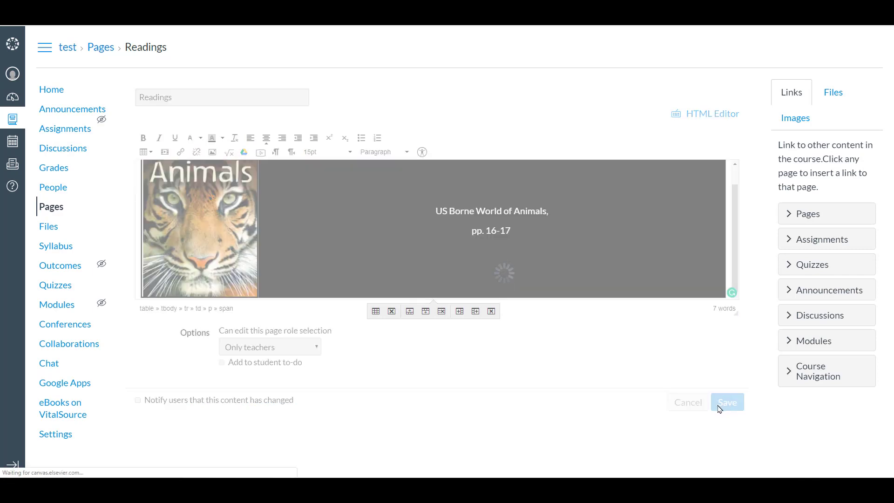